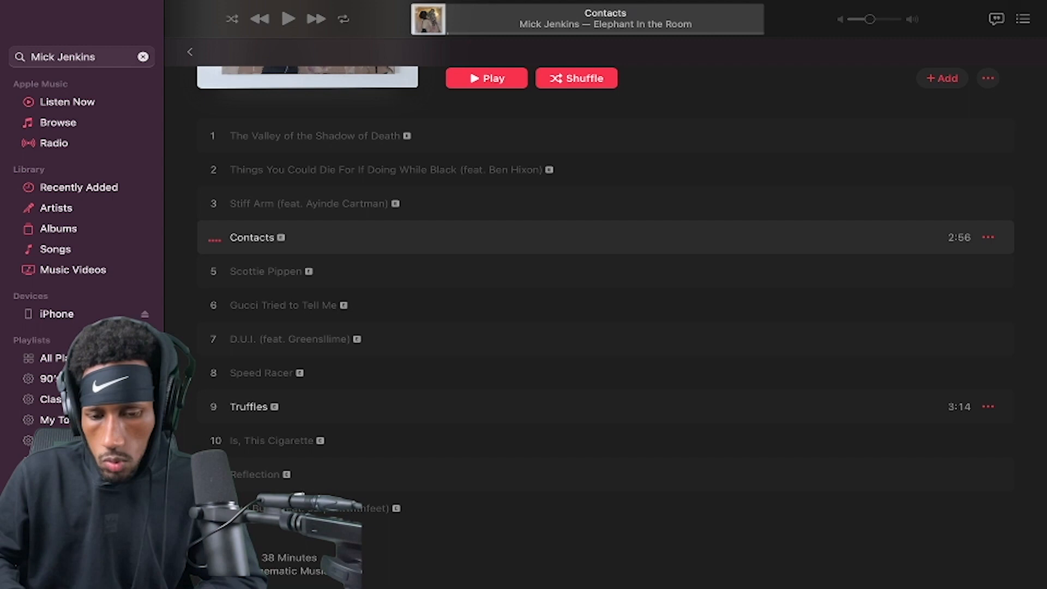
pyautogui.scroll(3, 606, 328)
pyautogui.scroll(2, 605, 327)
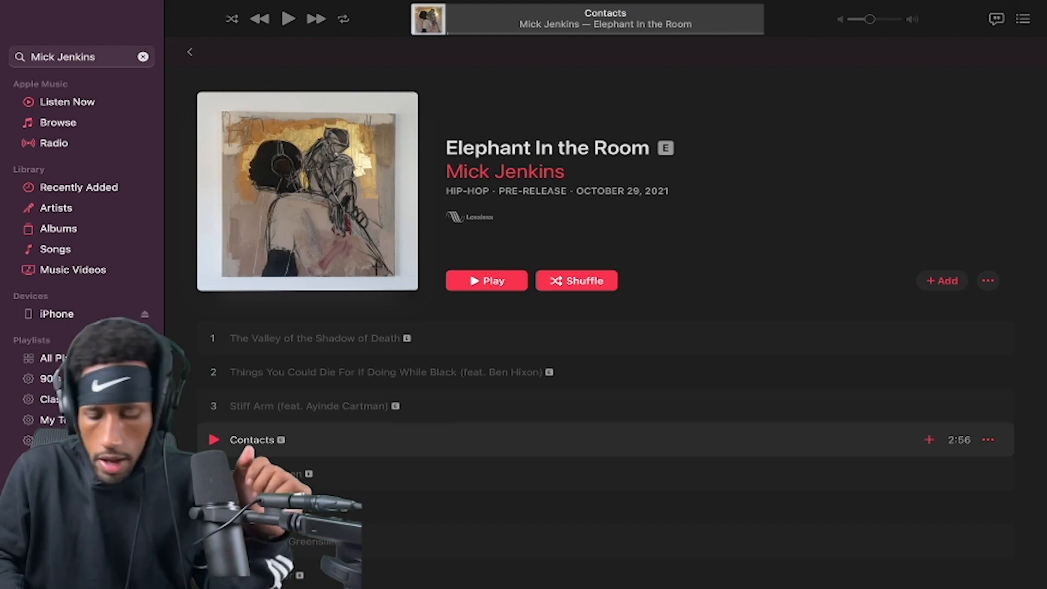
pyautogui.scroll(-2, 605, 368)
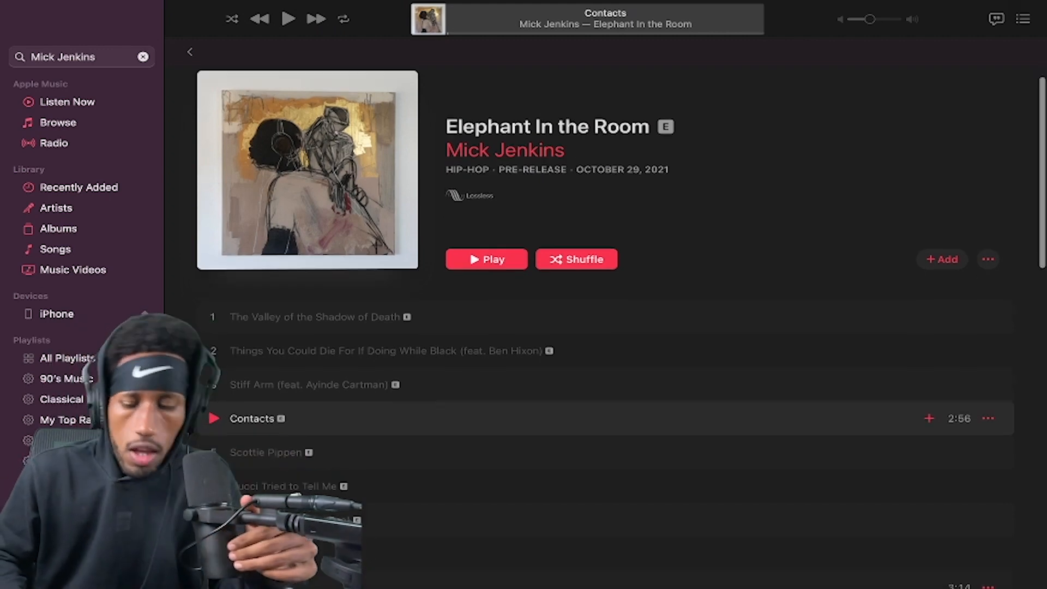
pyautogui.scroll(-1, 605, 368)
pyautogui.scroll(-1, 605, 327)
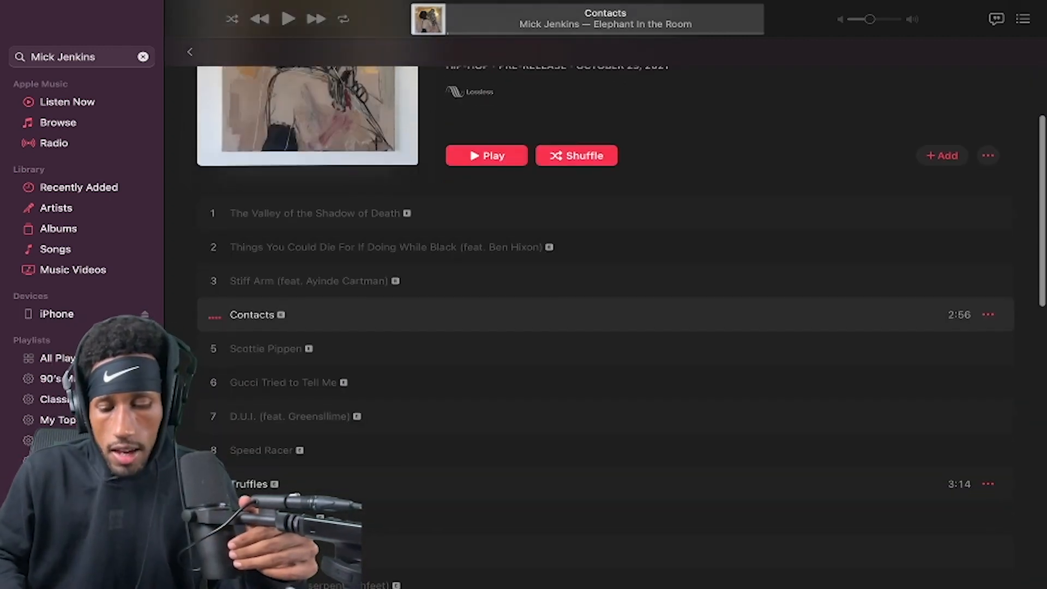
pyautogui.scroll(-2, 605, 368)
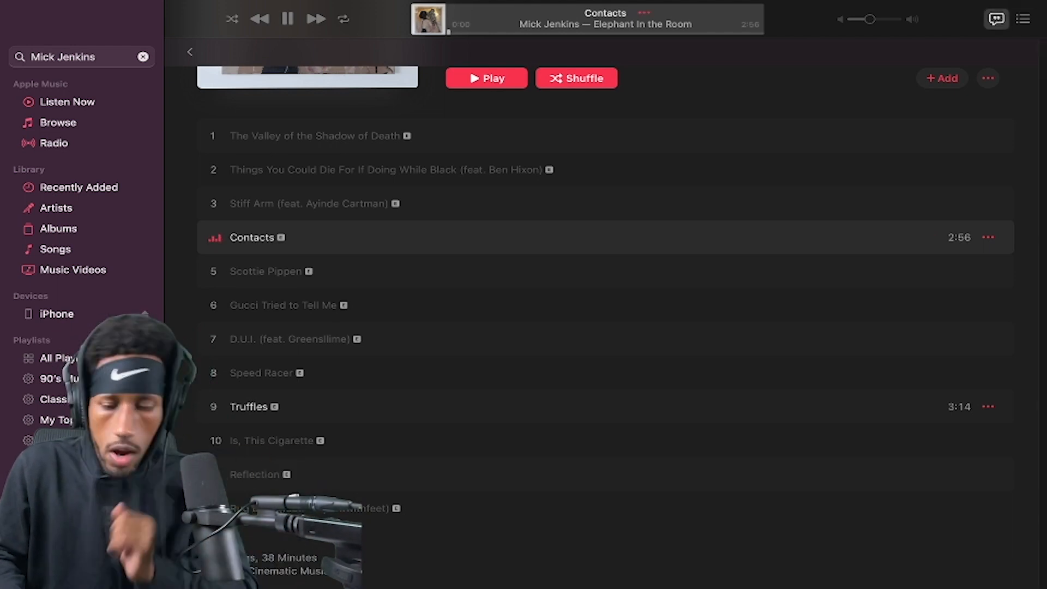
# Step: Reveal the synced lyrics panel for the currently playing song 'Contacts'
pyautogui.click(997, 19)
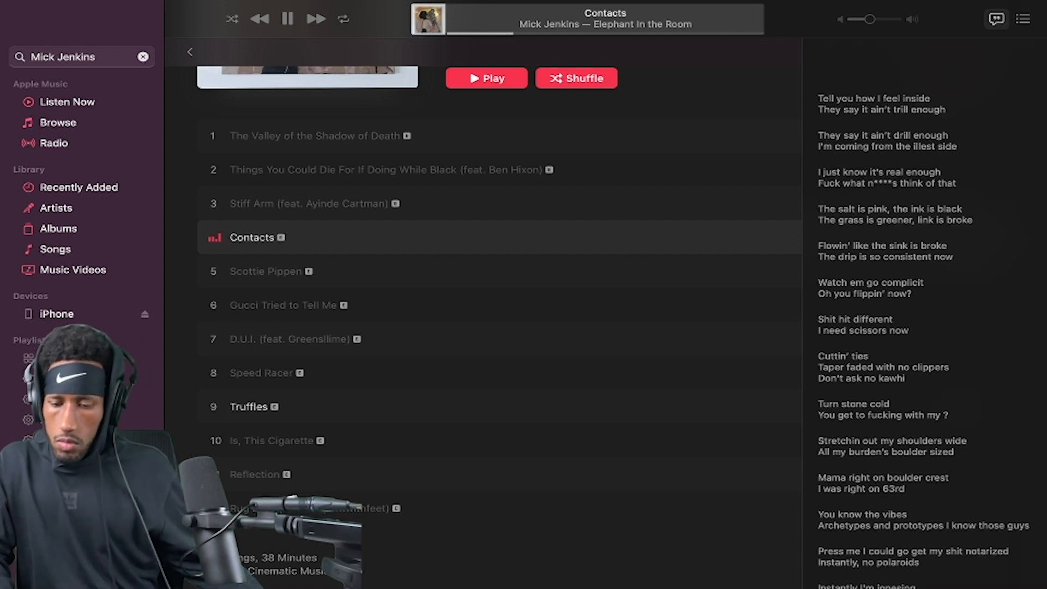
pyautogui.scroll(-1, 925, 327)
pyautogui.scroll(-1, 924, 328)
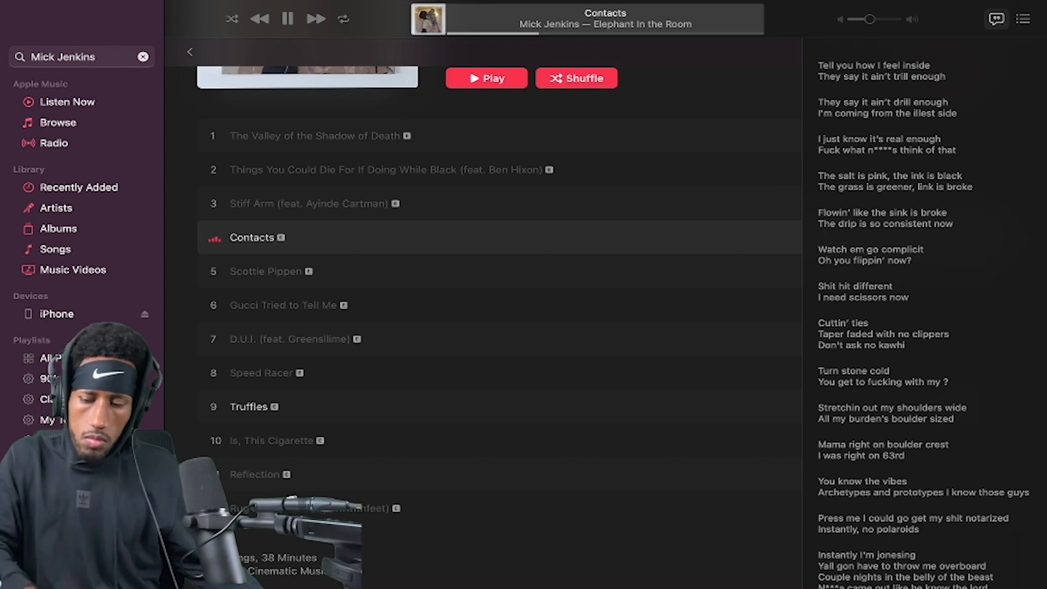
pyautogui.scroll(-1, 492, 374)
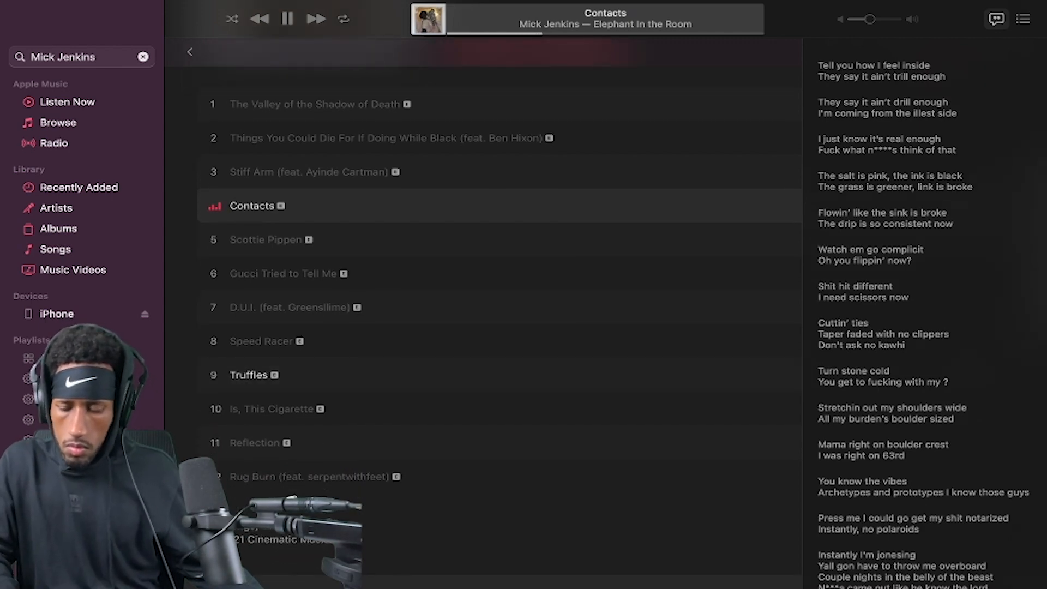
pyautogui.scroll(-2, 908, 311)
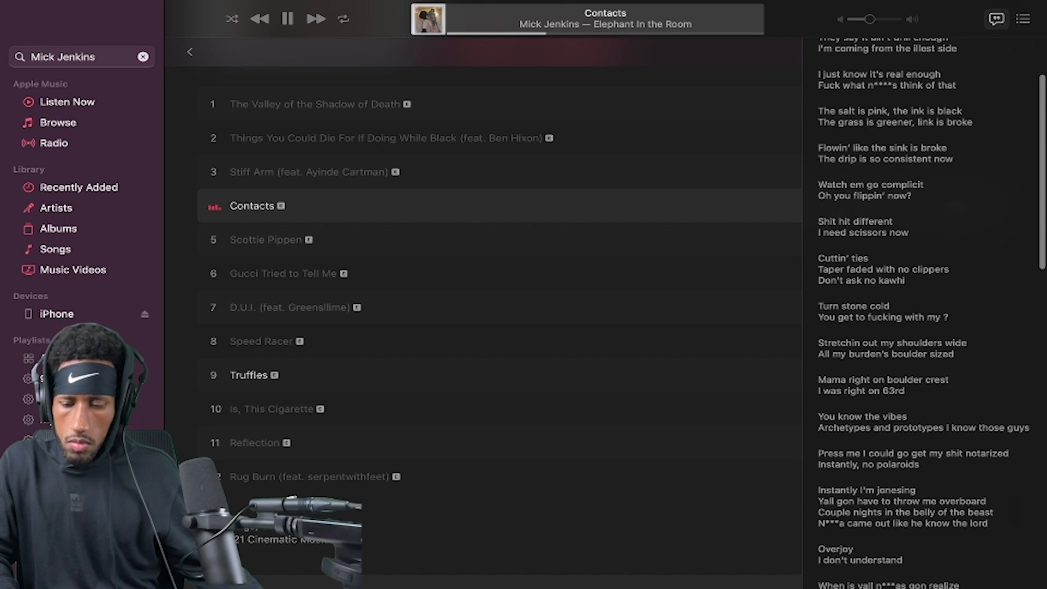
pyautogui.scroll(-2, 908, 310)
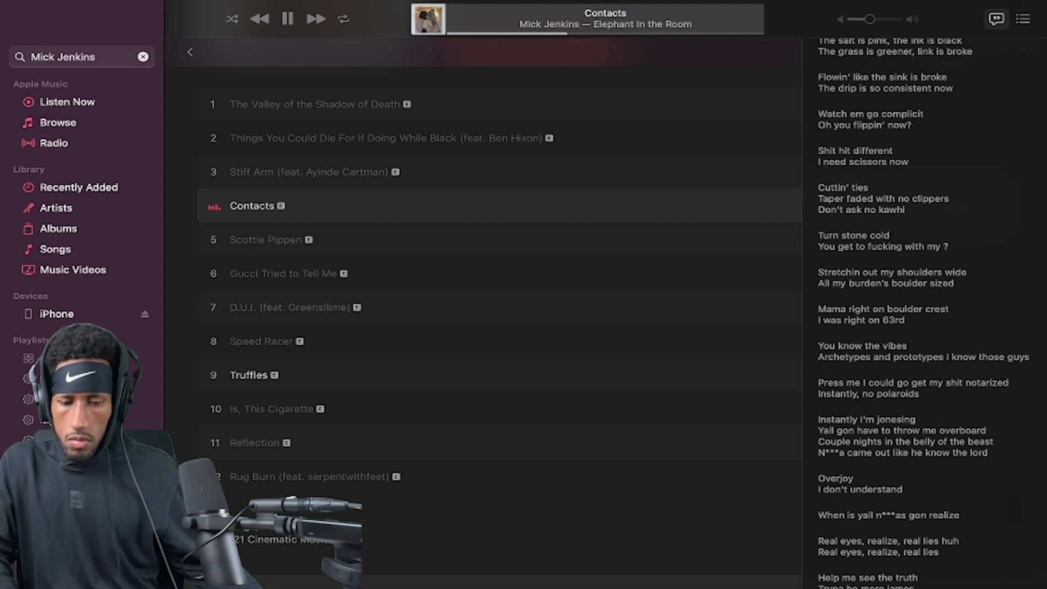
pyautogui.press('space')
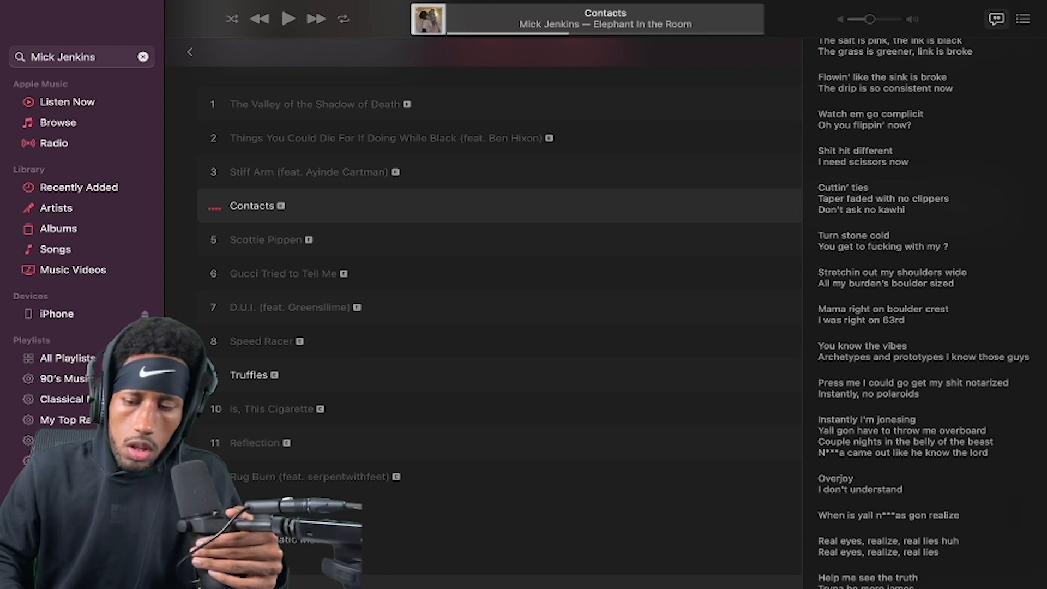
pyautogui.scroll(2, 924, 311)
pyautogui.scroll(2, 924, 311)
pyautogui.scroll(1, 924, 311)
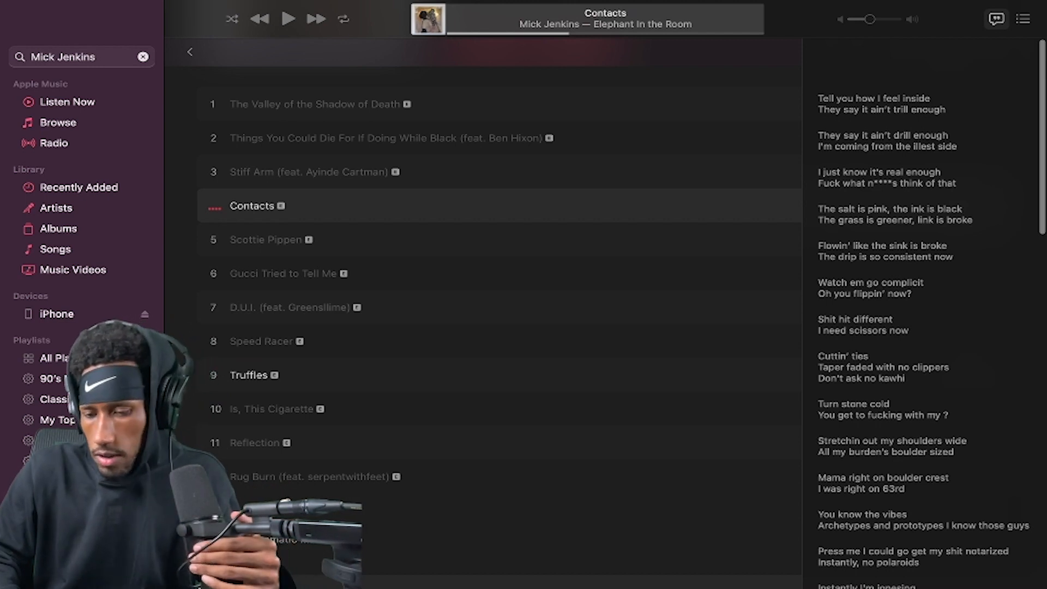
pyautogui.scroll(-1, 923, 327)
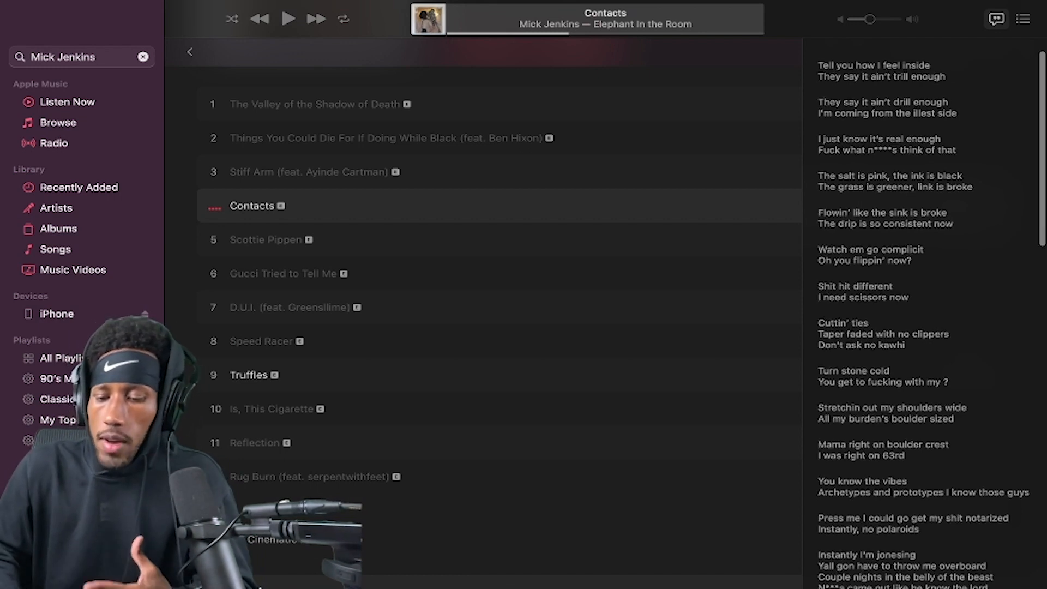
pyautogui.scroll(-1, 924, 311)
pyautogui.scroll(-1, 924, 310)
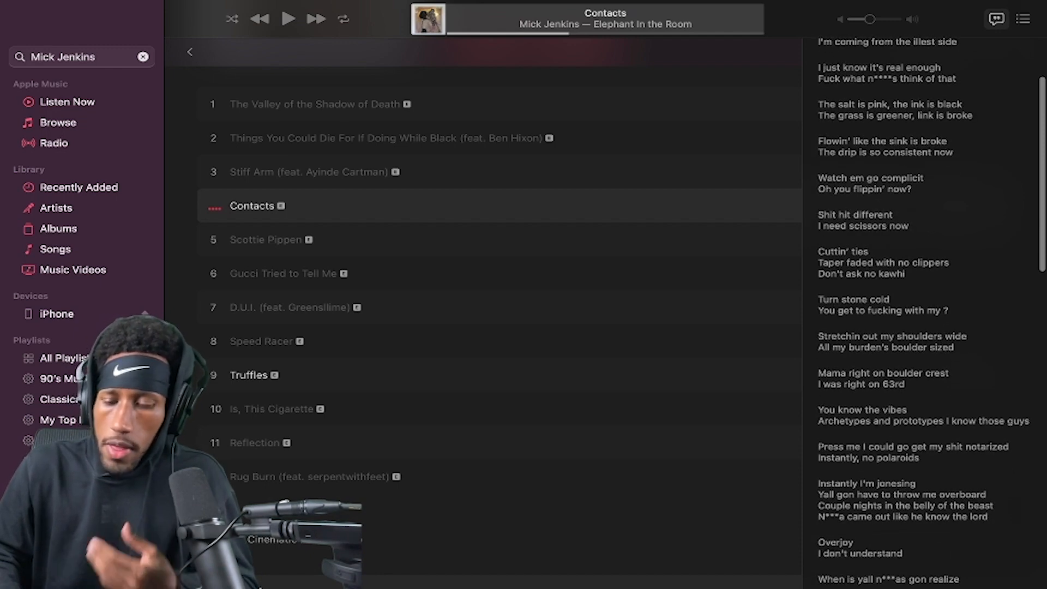
pyautogui.scroll(-2, 924, 311)
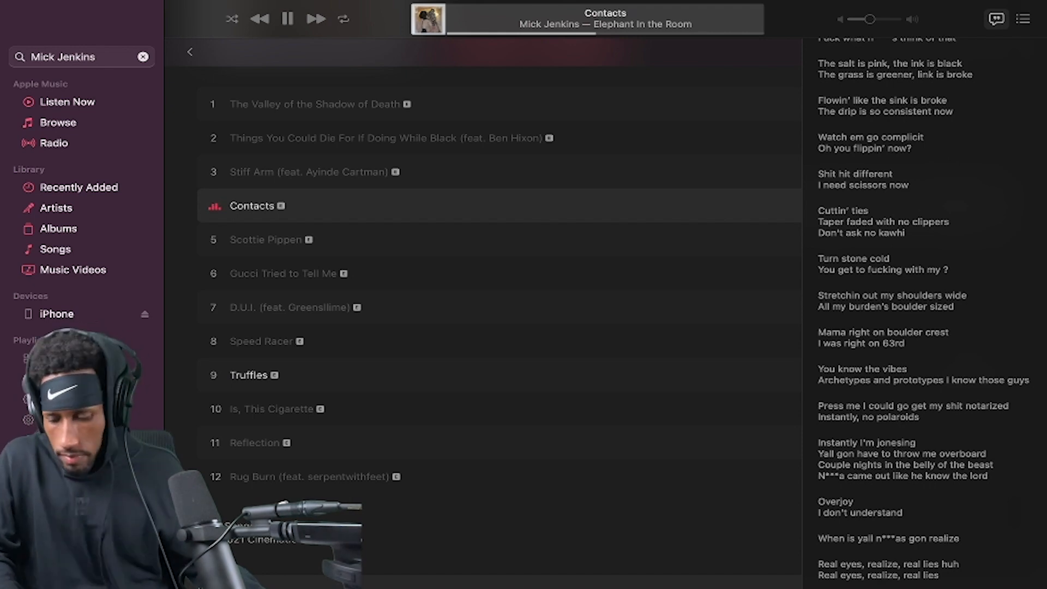
pyautogui.scroll(-1, 924, 312)
pyautogui.scroll(-2, 924, 311)
pyautogui.scroll(-3, 924, 311)
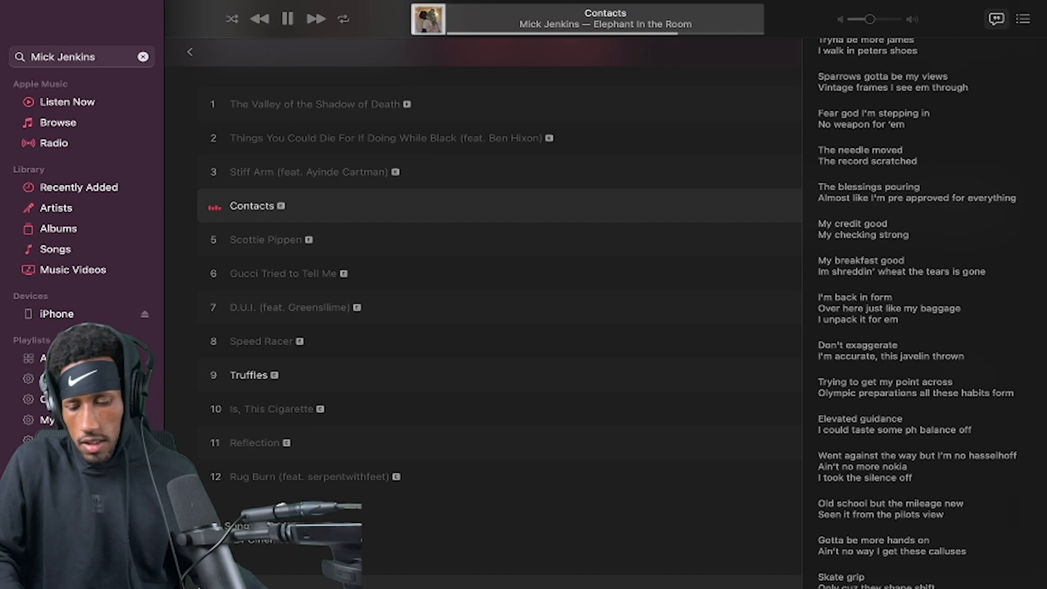
pyautogui.scroll(-1, 916, 311)
pyautogui.scroll(-1, 916, 311)
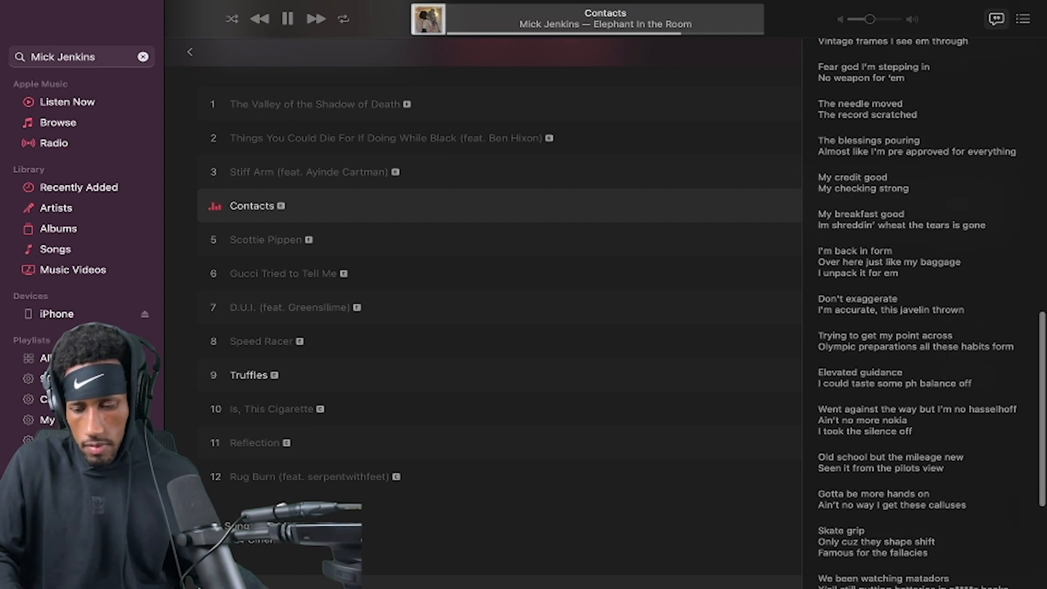
pyautogui.scroll(-1, 917, 311)
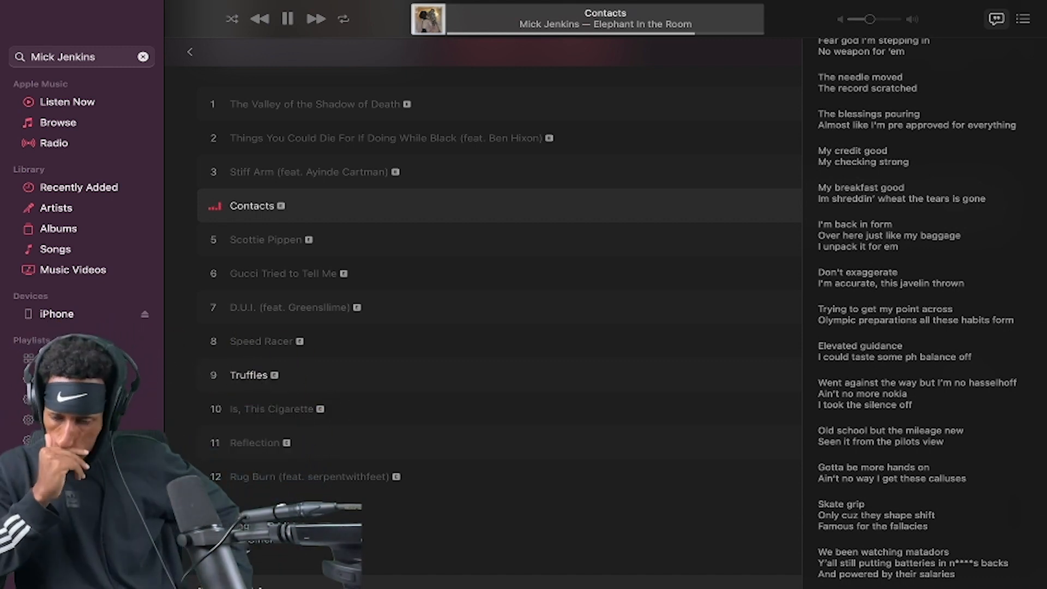
pyautogui.scroll(-2, 917, 311)
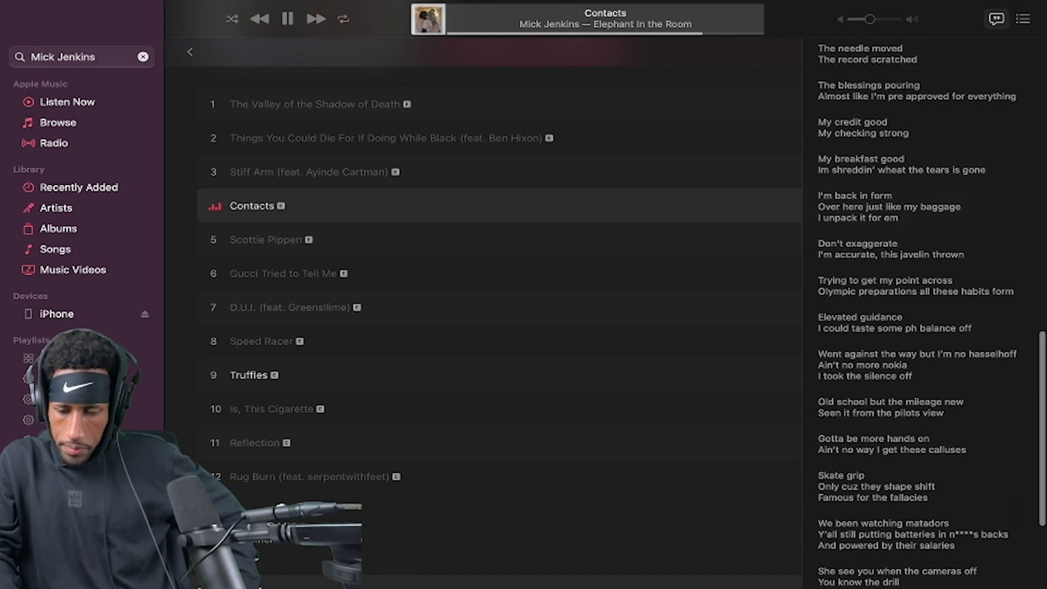
pyautogui.scroll(-1, 915, 310)
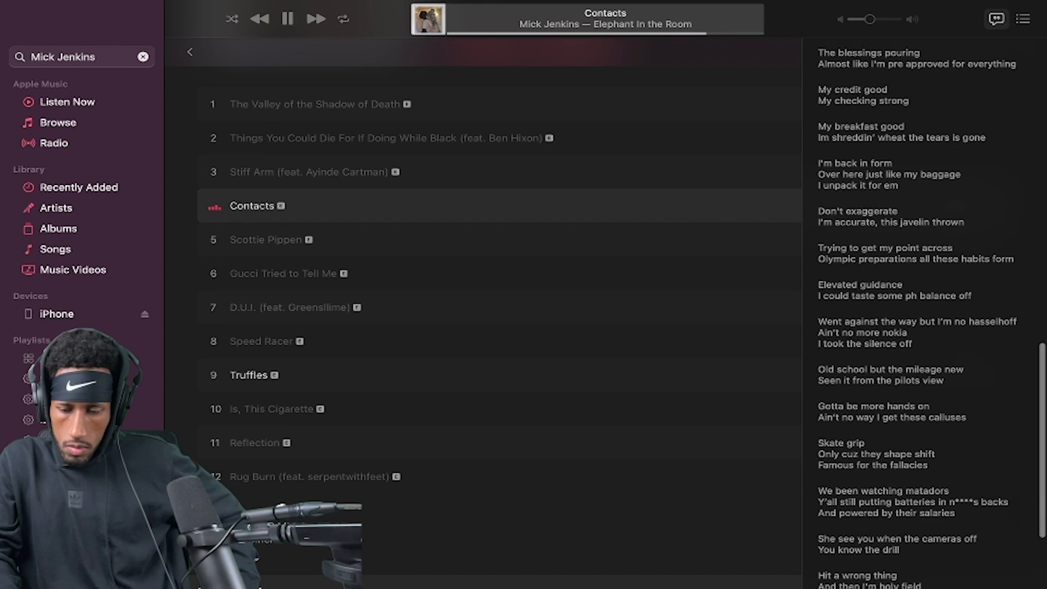
pyautogui.scroll(-1, 916, 310)
pyautogui.scroll(-1, 916, 311)
pyautogui.scroll(-1, 916, 311)
pyautogui.scroll(-1, 916, 312)
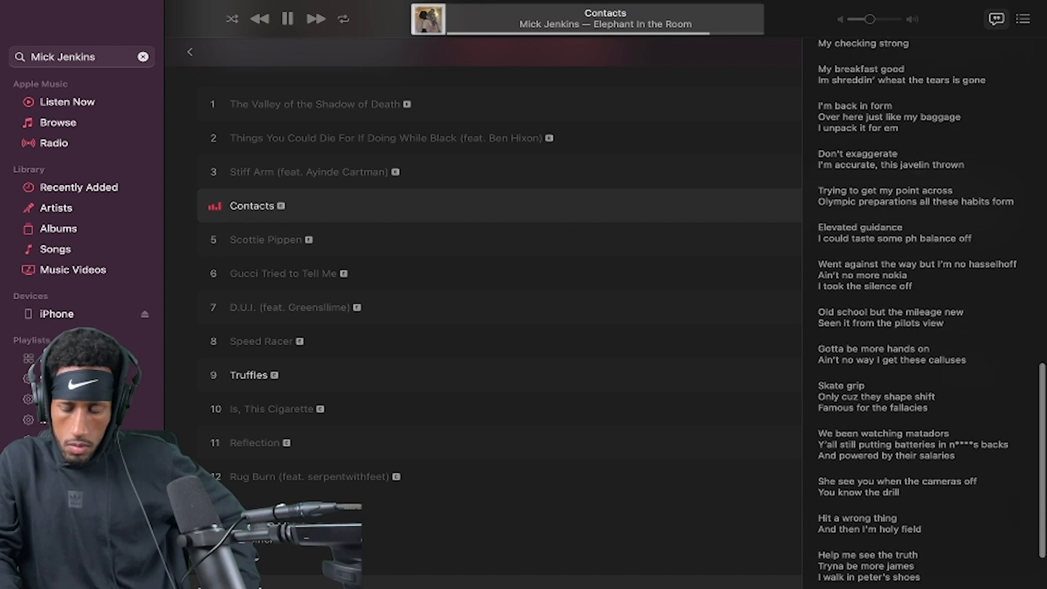
pyautogui.scroll(-1, 916, 310)
pyautogui.scroll(-1, 916, 312)
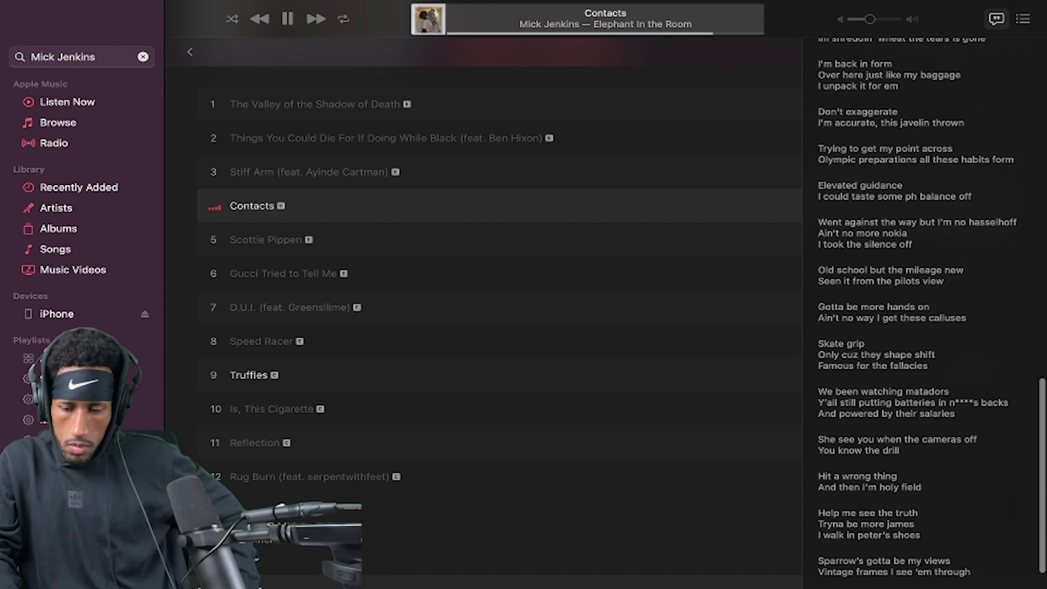
pyautogui.scroll(-2, 916, 310)
pyautogui.scroll(-1, 916, 311)
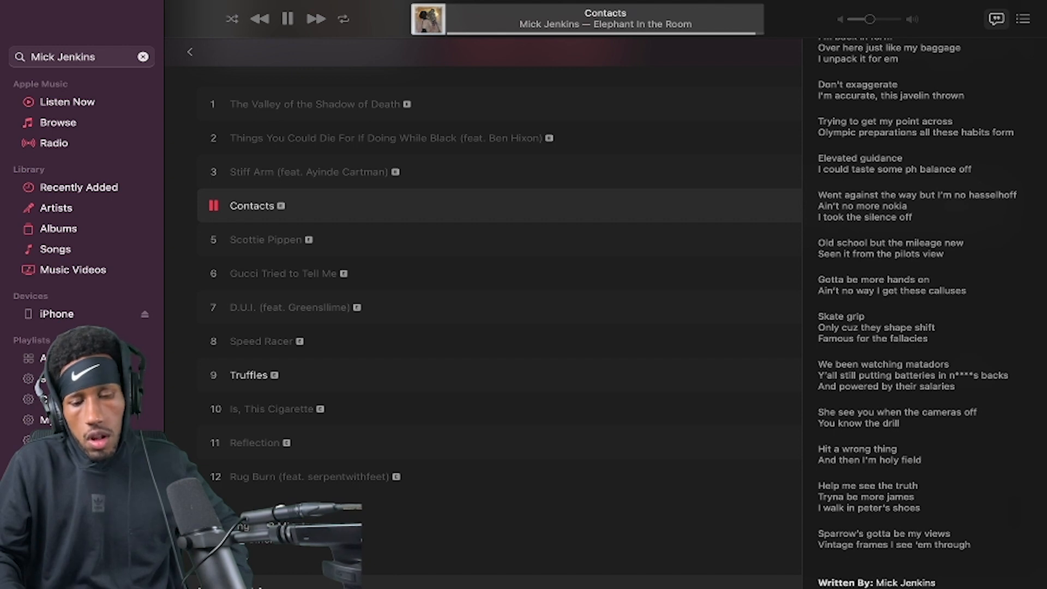
# Step: Pause 'Contacts' with the spacebar once its lyrics reach the final lines
pyautogui.press('space')
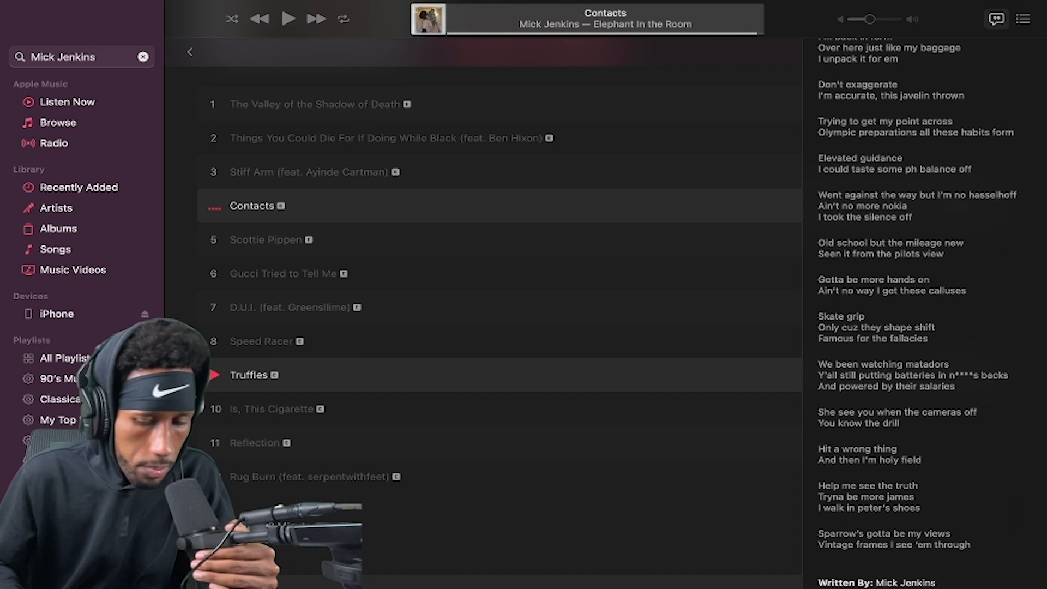
# Step: Start 'Truffles' from the track list, briefly pause it, then resume playback
pyautogui.doubleClick(216, 374)
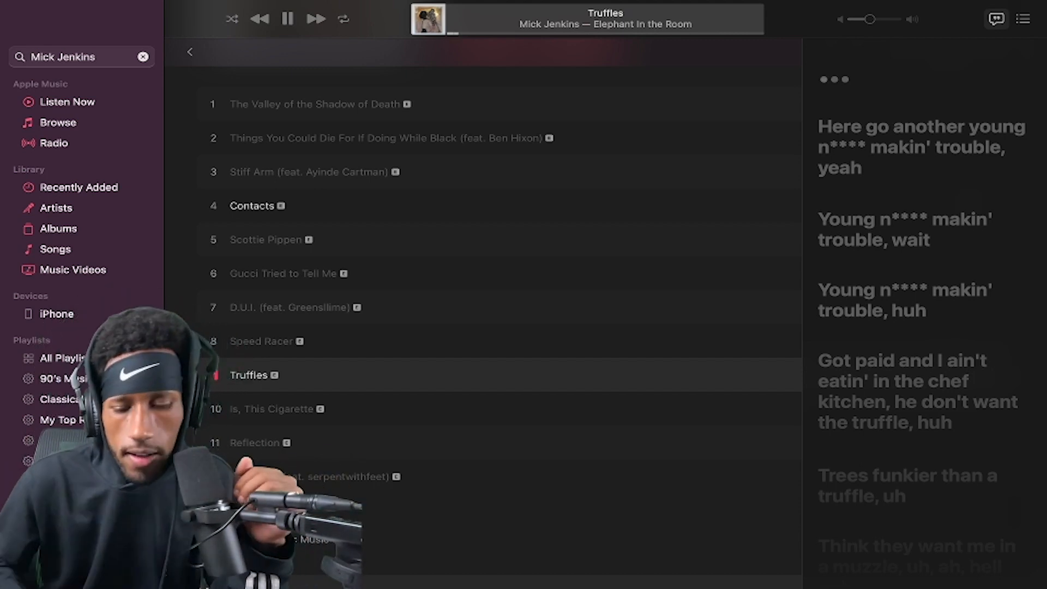
pyautogui.press('space')
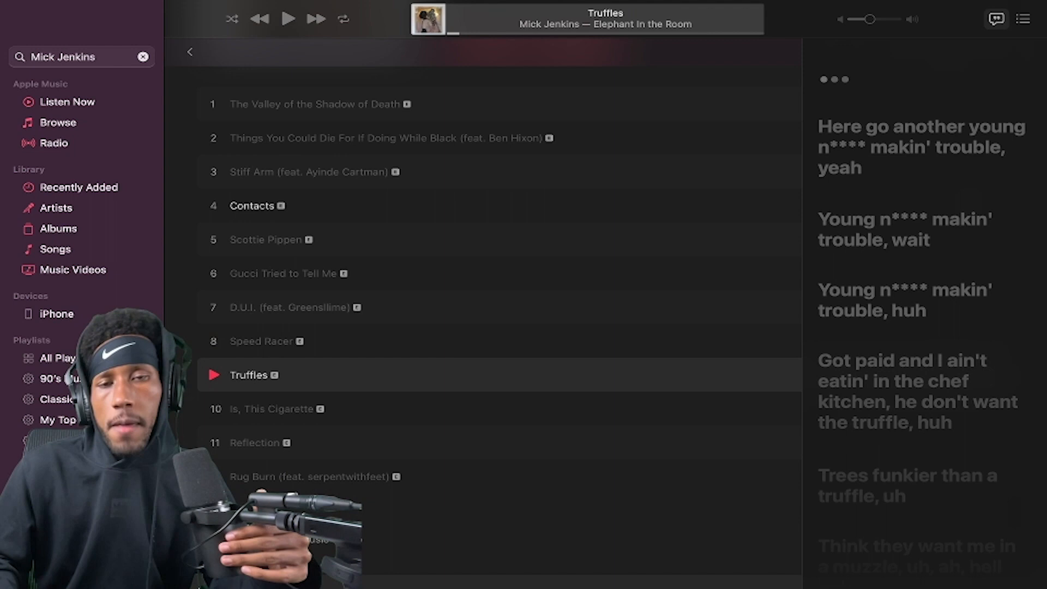
pyautogui.press('space')
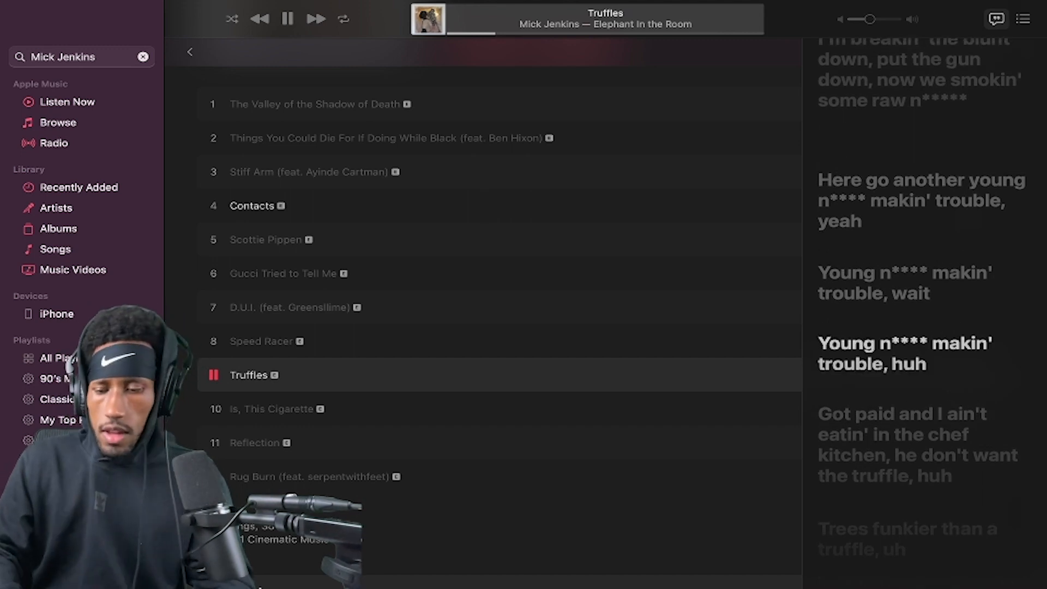
pyautogui.scroll(-3, 924, 311)
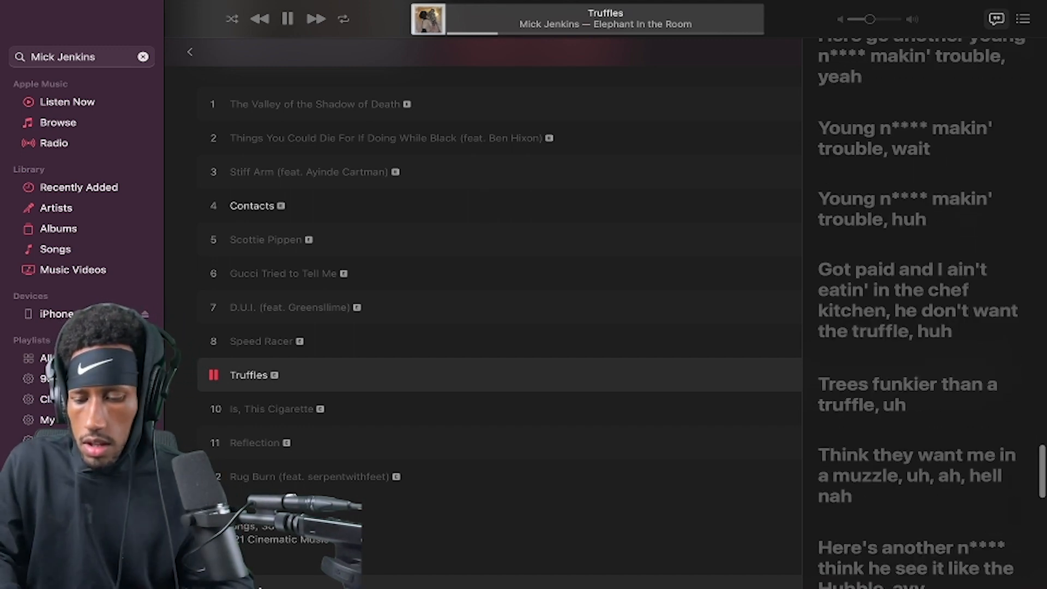
pyautogui.scroll(-2, 925, 311)
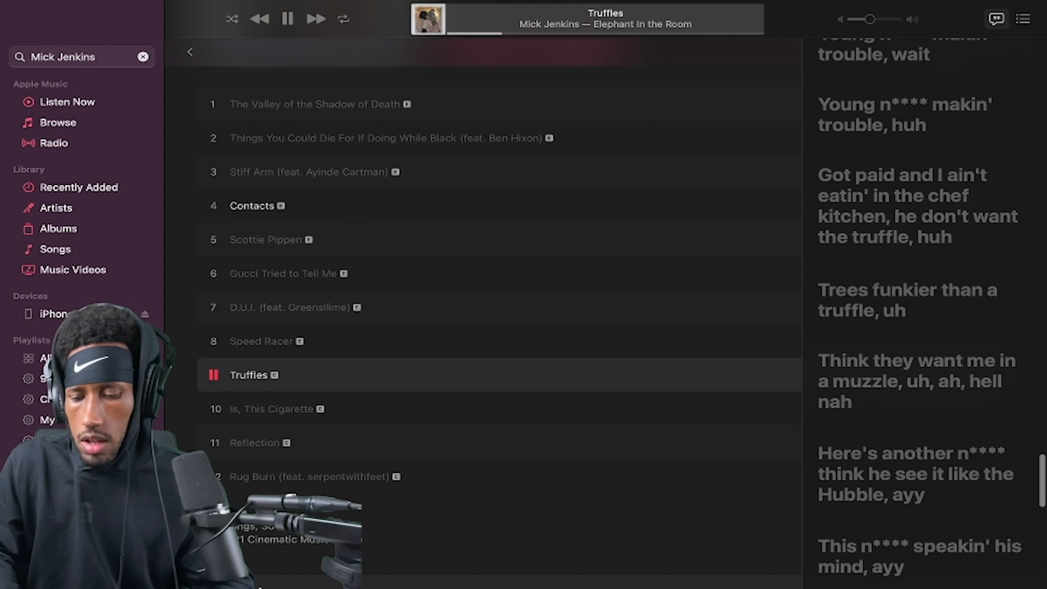
pyautogui.scroll(5, 924, 311)
pyautogui.scroll(5, 925, 312)
pyautogui.scroll(3, 924, 311)
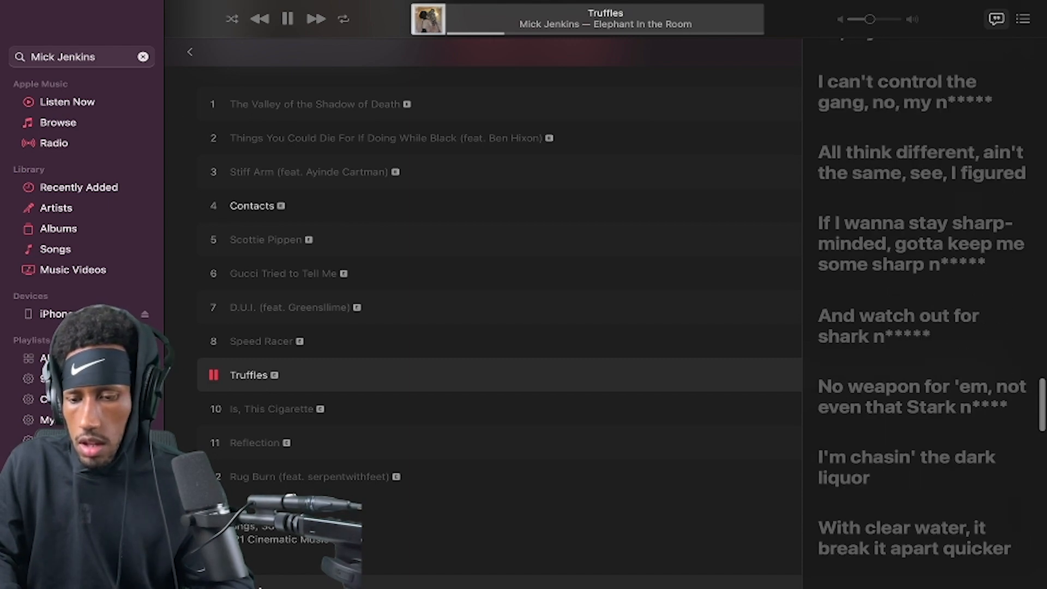
pyautogui.scroll(5, 924, 311)
pyautogui.scroll(5, 925, 312)
pyautogui.scroll(5, 924, 311)
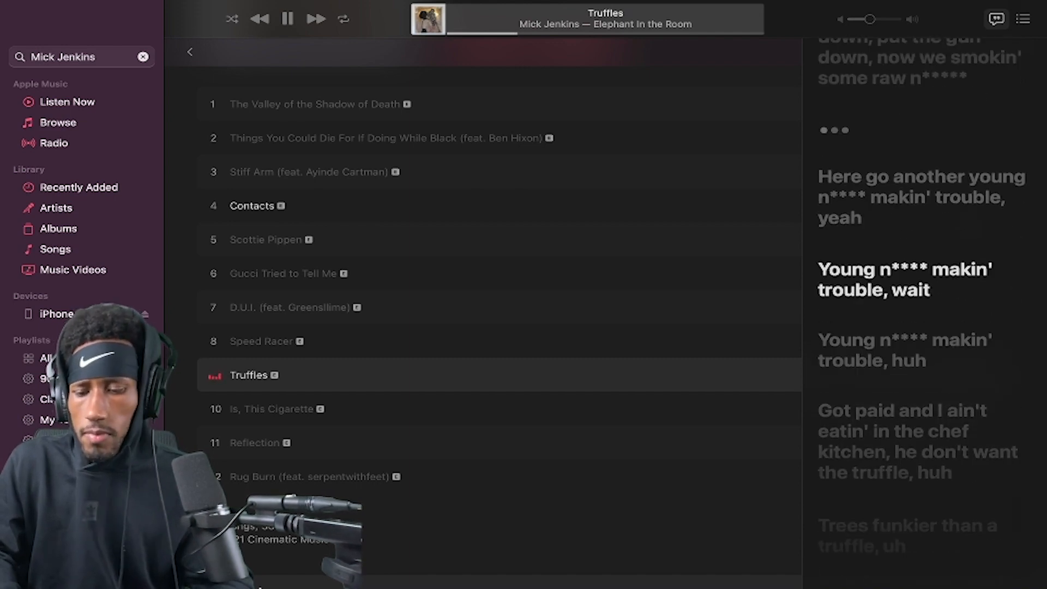
pyautogui.scroll(-5, 925, 311)
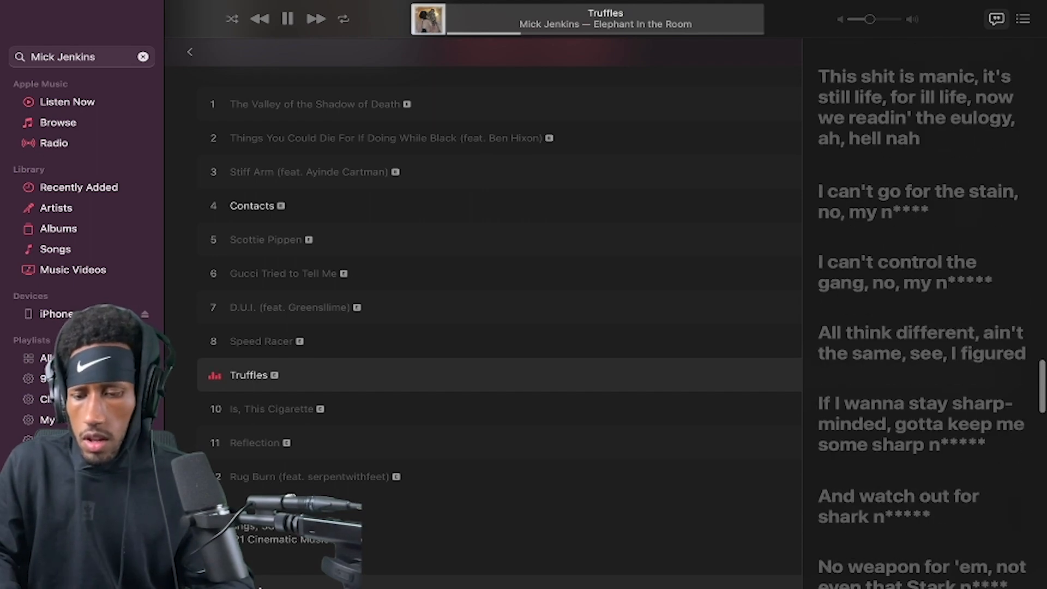
pyautogui.scroll(-5, 925, 311)
pyautogui.scroll(-5, 924, 311)
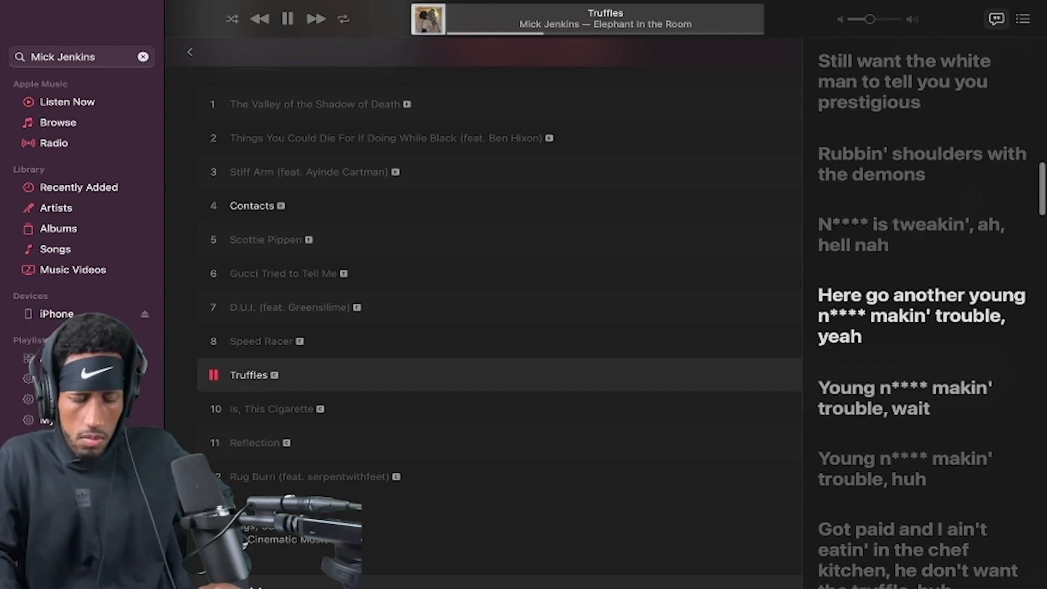
pyautogui.scroll(-5, 924, 311)
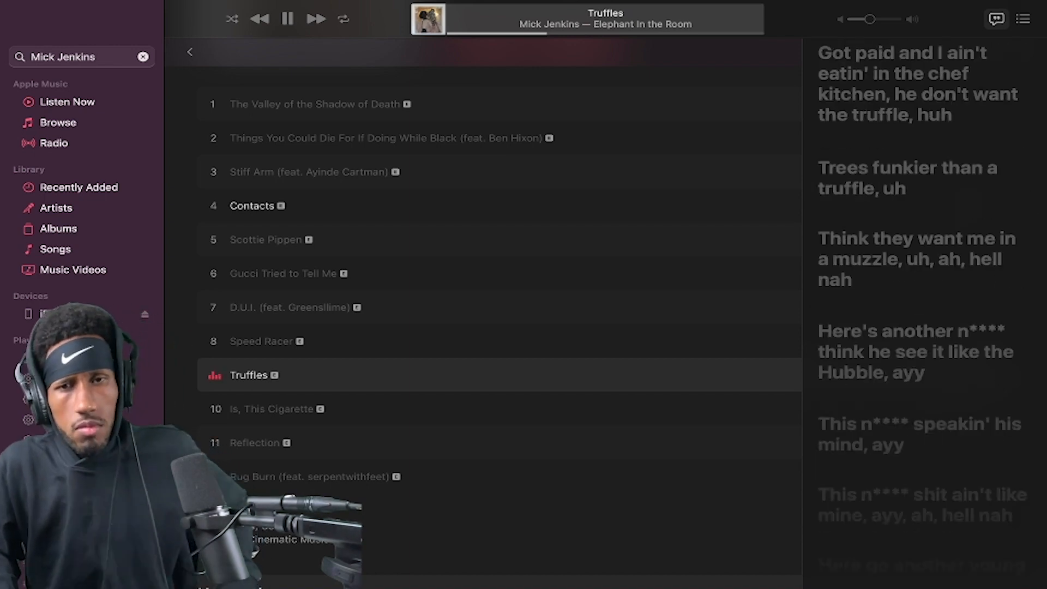
pyautogui.scroll(10, 924, 311)
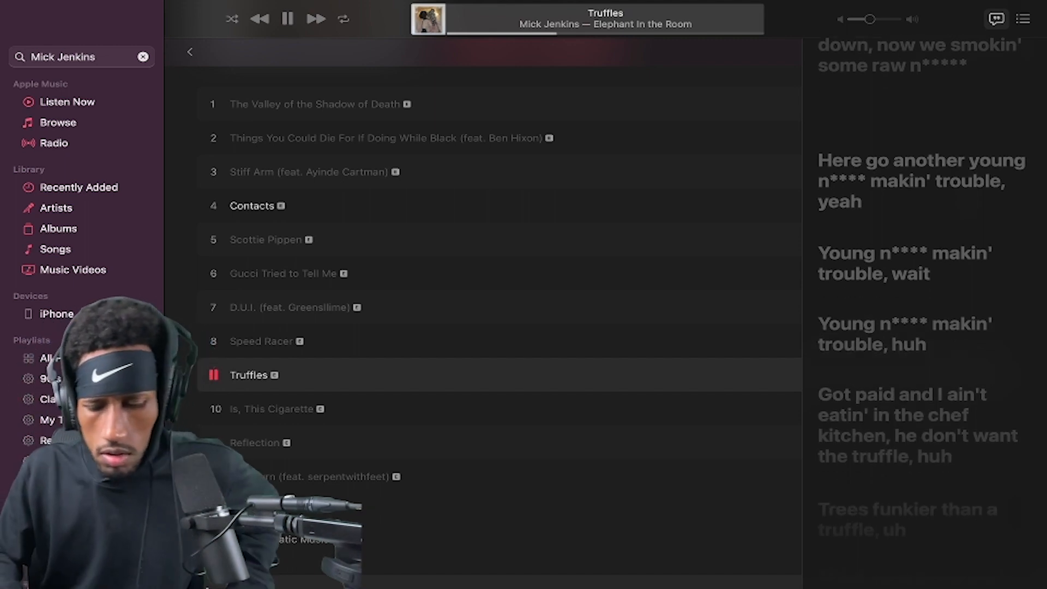
pyautogui.press('space')
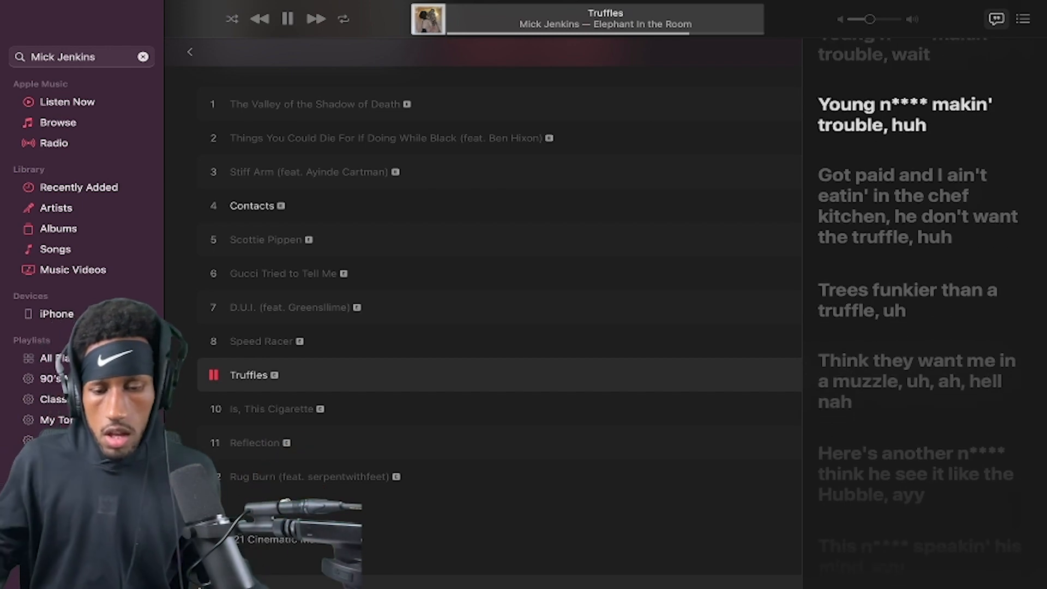
pyautogui.scroll(4, 491, 361)
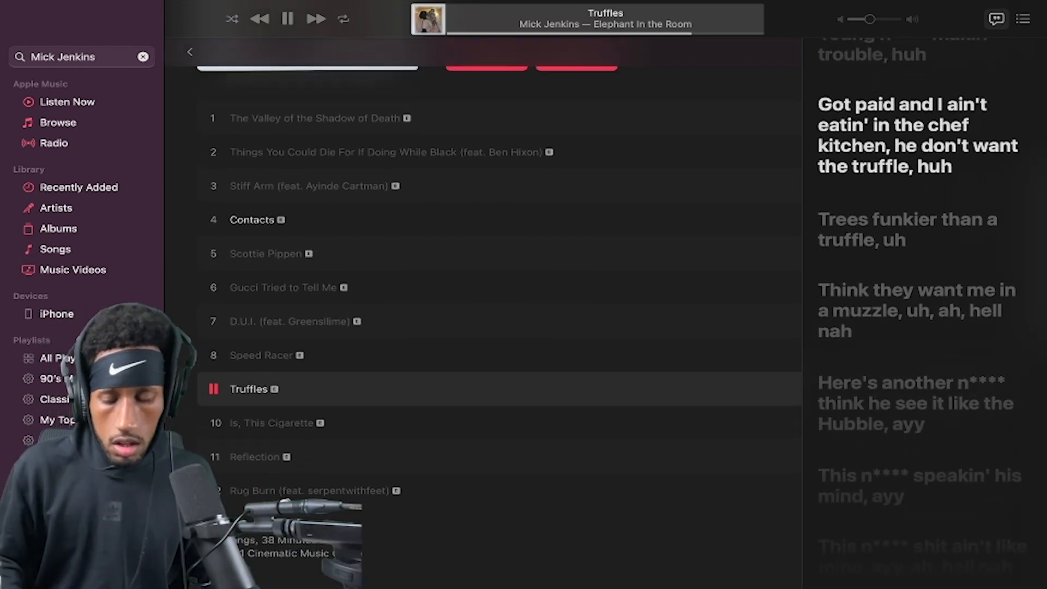
pyautogui.scroll(2, 490, 362)
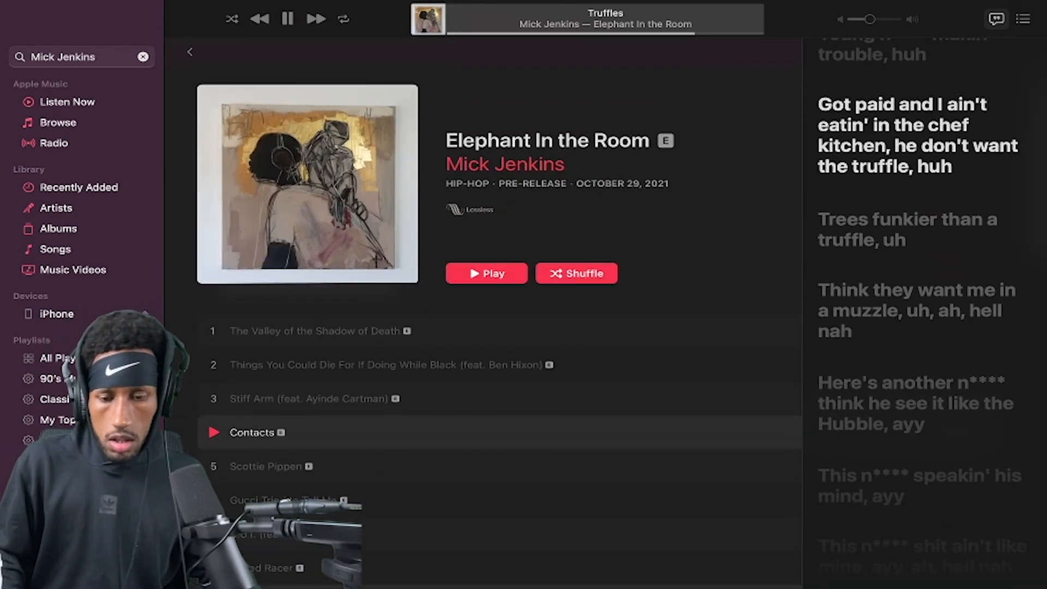
pyautogui.scroll(-5, 491, 377)
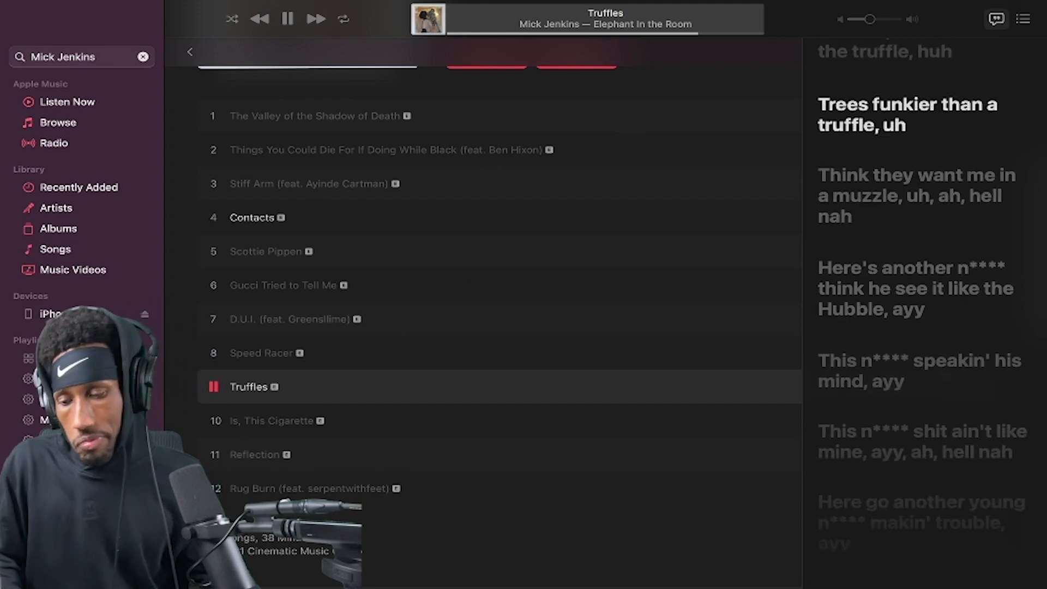
pyautogui.scroll(-1, 485, 319)
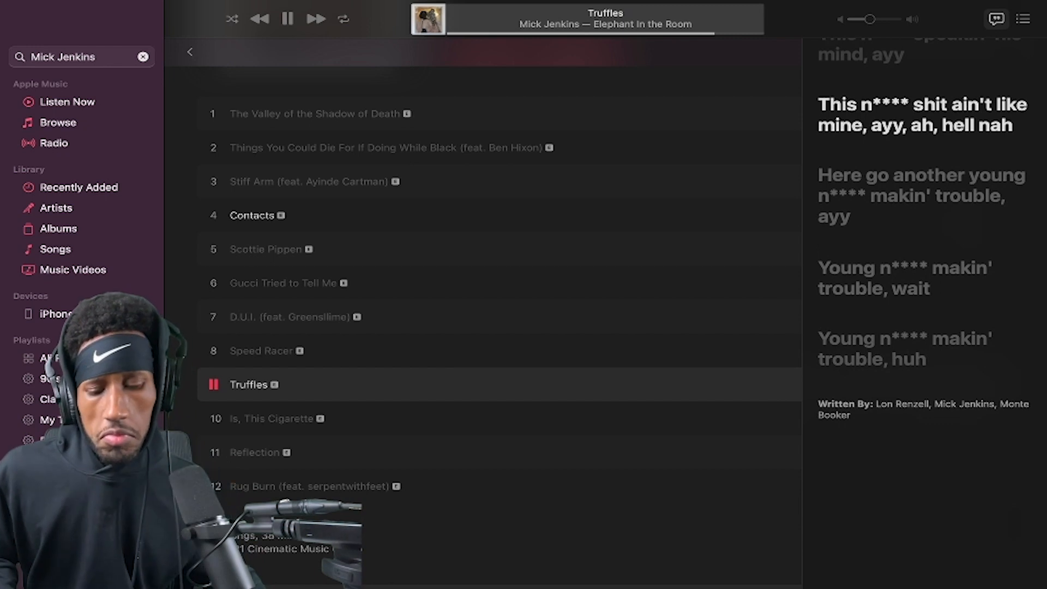
# Step: Pause 'Truffles' as its lyrics reach the closing lines and credits
pyautogui.press('space')
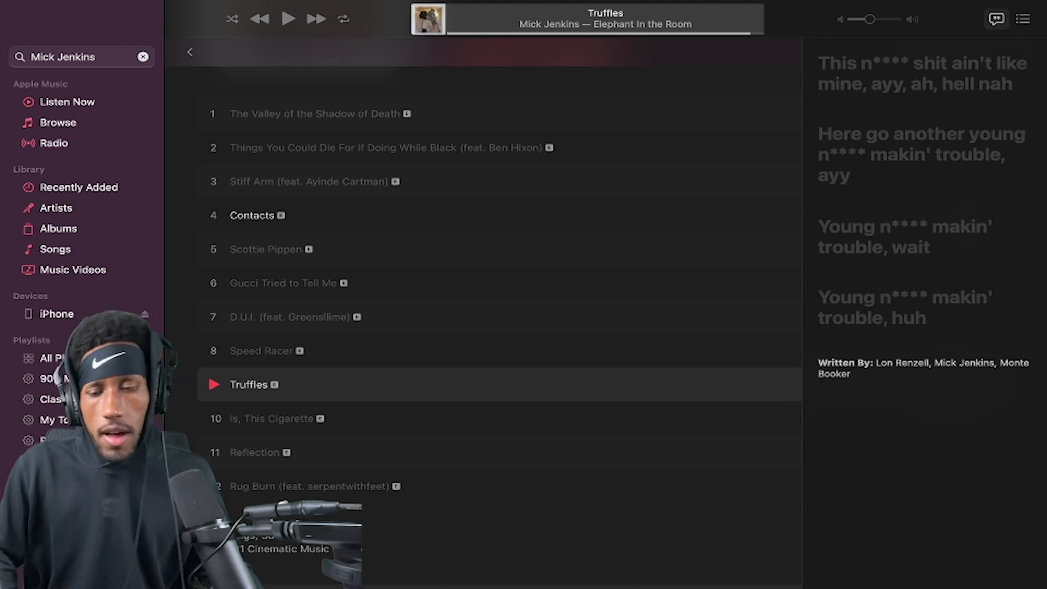
# Step: Resume 'Truffles' so it plays through to the end of the track
pyautogui.press('space')
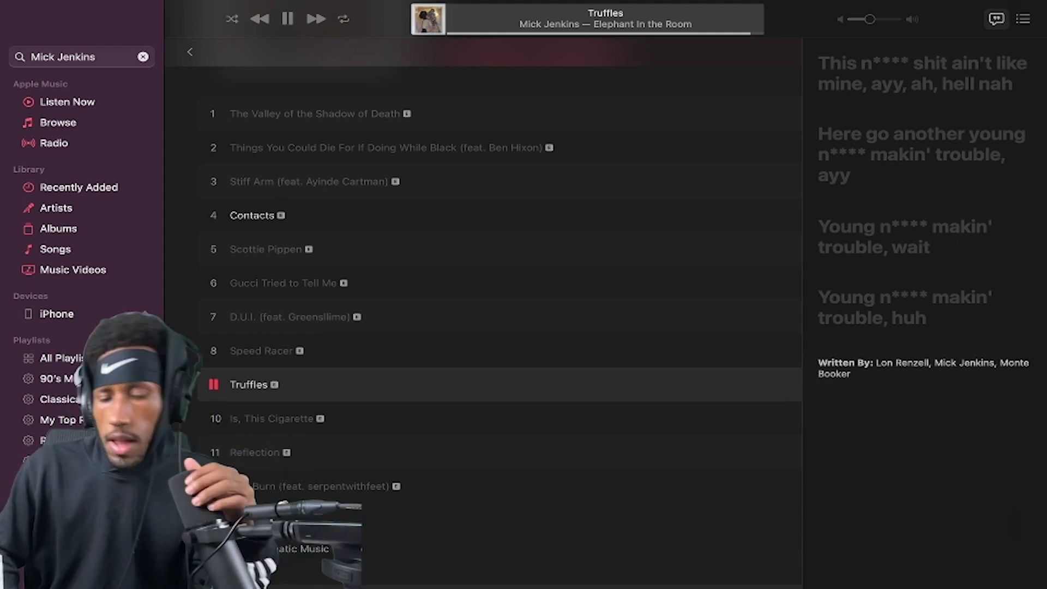